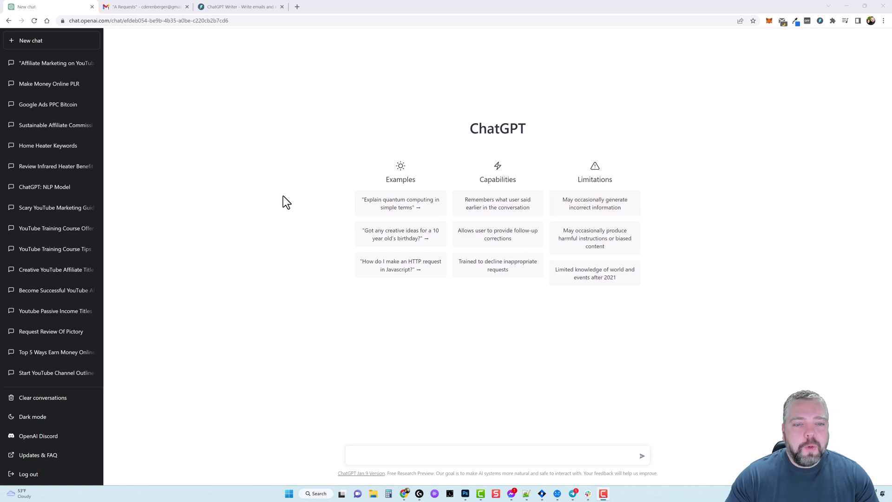
# - Go to the Gmail A Requests list to open the PetSnowy Snow+ Self-Cleaning Litter Box invitation
pyautogui.click(138, 7)
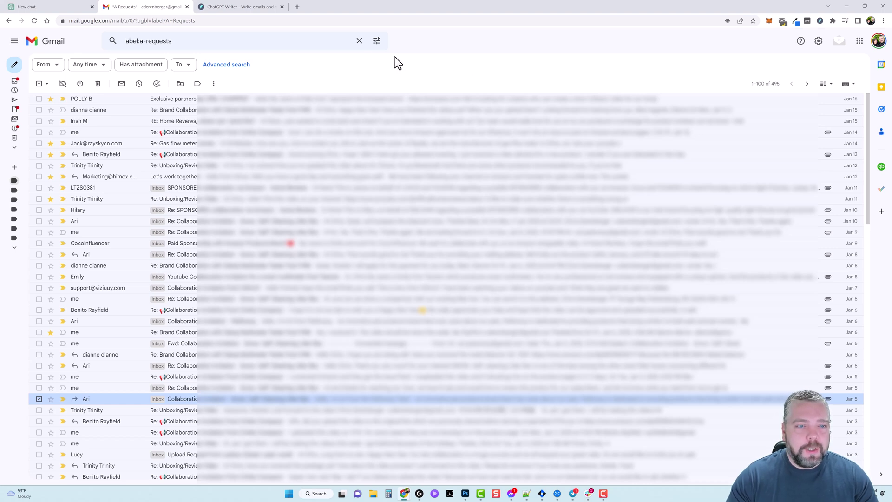
pyautogui.click(193, 402)
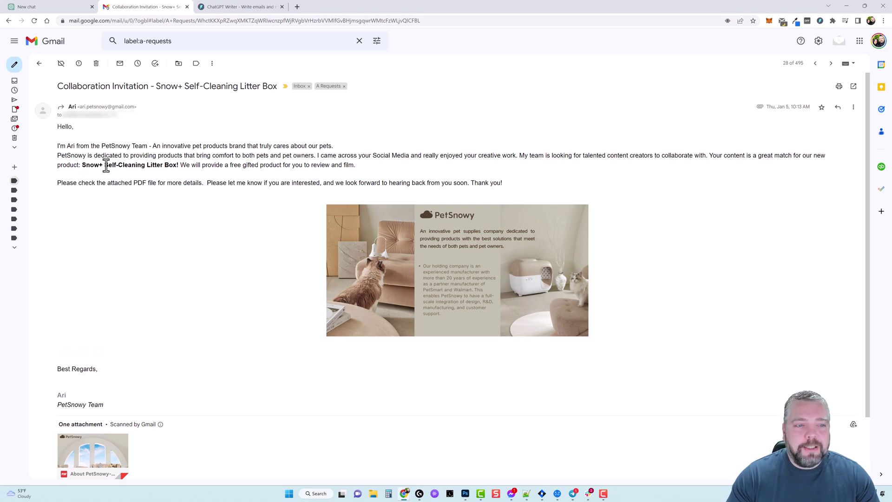
pyautogui.moveTo(105, 166); pyautogui.dragTo(177, 169)
pyautogui.click(195, 161)
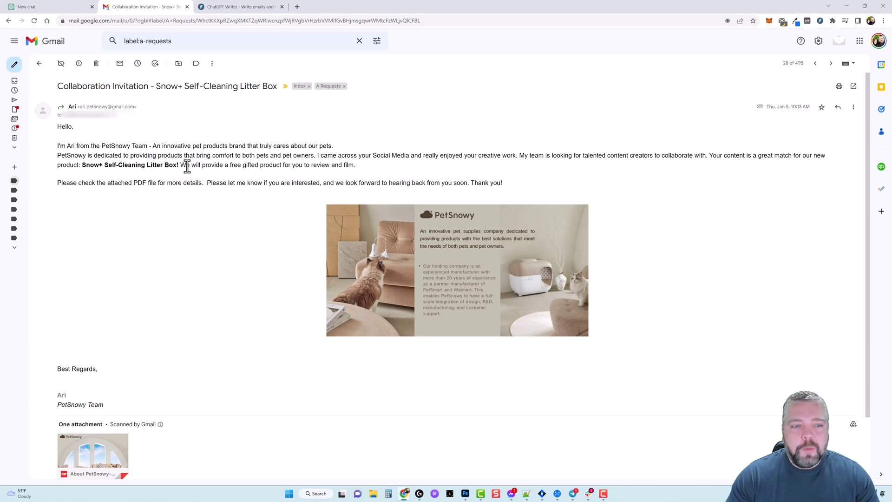
pyautogui.moveTo(181, 165); pyautogui.dragTo(357, 167)
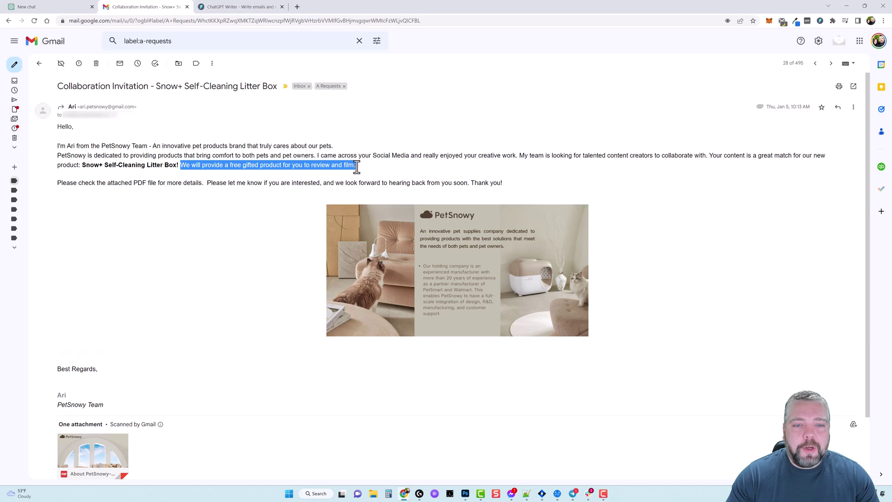
pyautogui.click(291, 158)
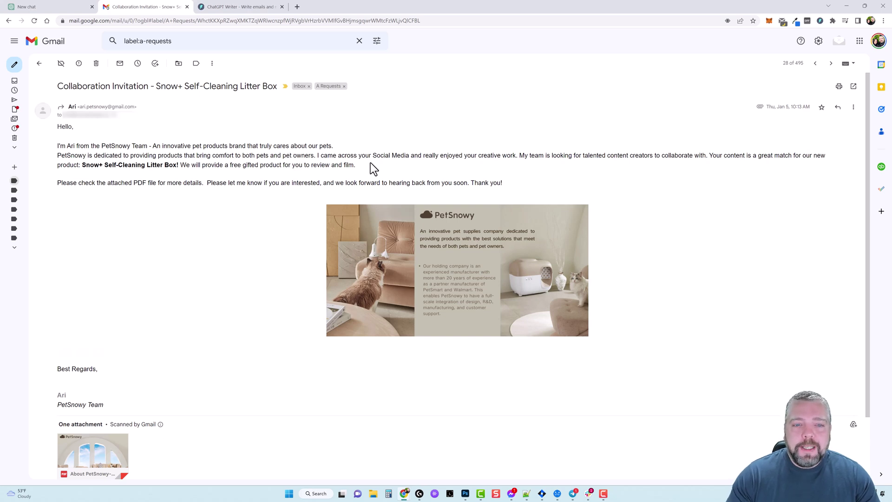
# - Switch to the ChatGPT Writer website and confirm its extension is pinned to the toolbar
pyautogui.click(239, 7)
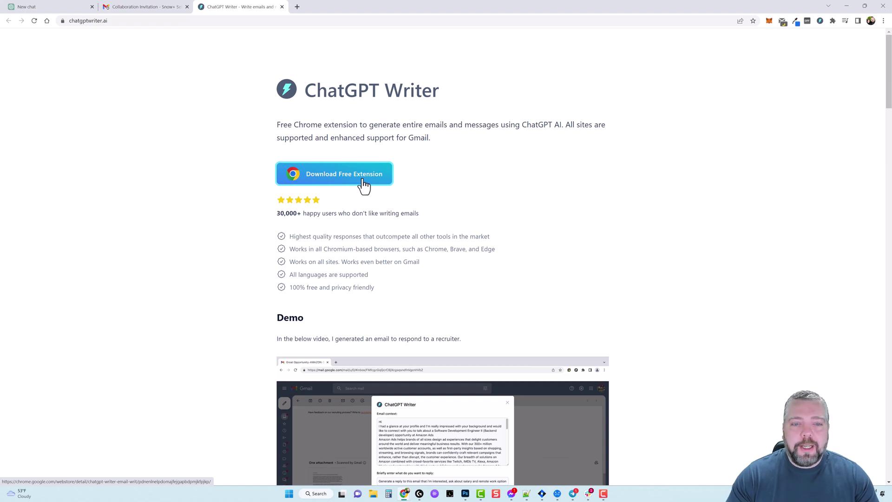
pyautogui.click(833, 21)
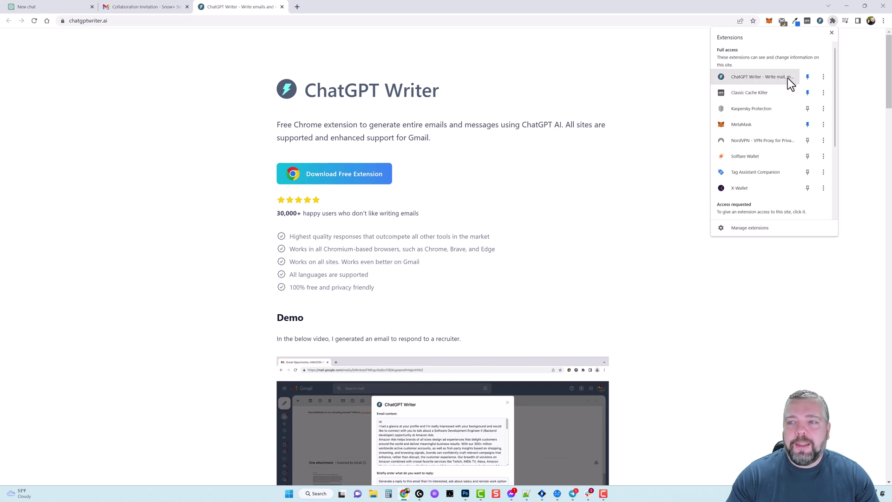
pyautogui.click(698, 68)
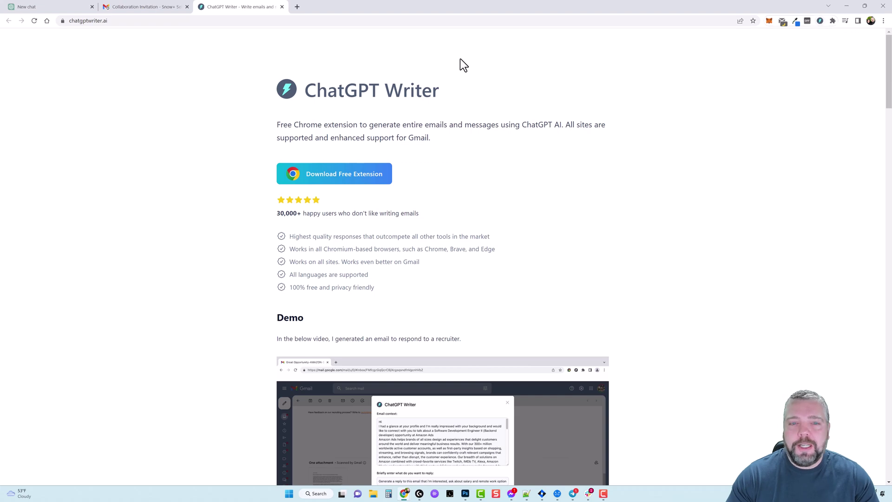
# - Reply to the PetSnowy email and open ChatGPT Writer with the invitation as context, showing examples
pyautogui.click(141, 7)
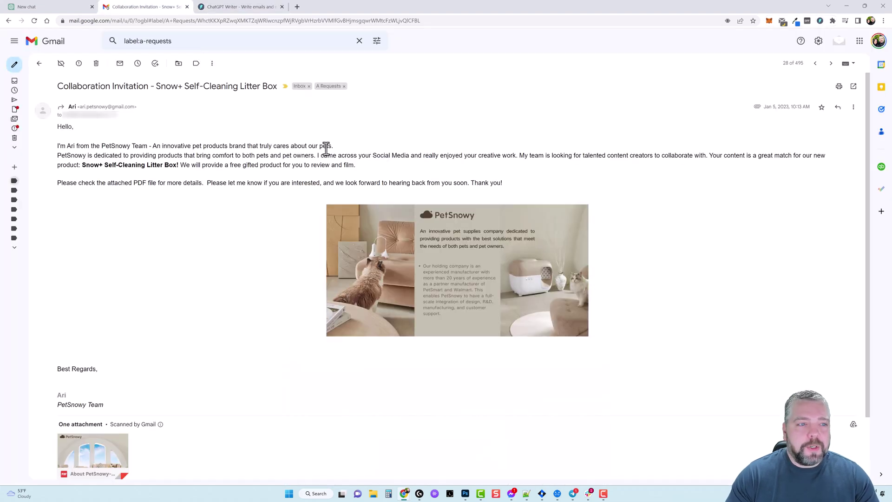
pyautogui.click(837, 108)
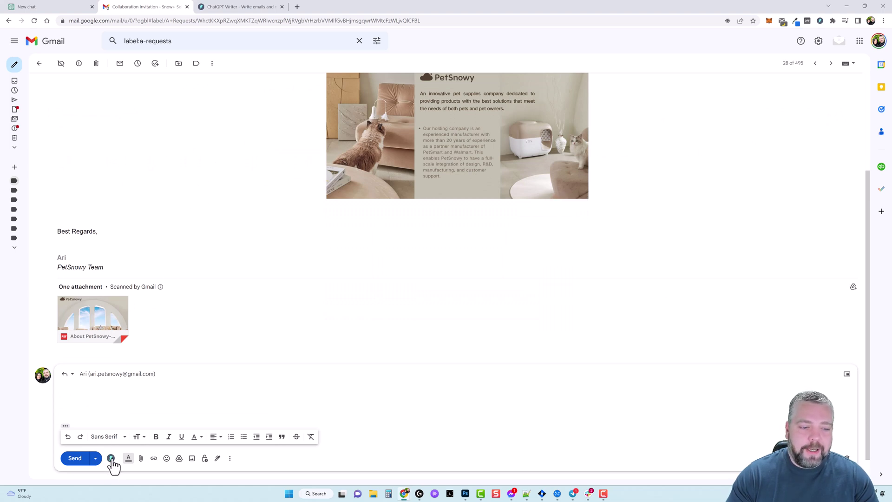
pyautogui.click(111, 459)
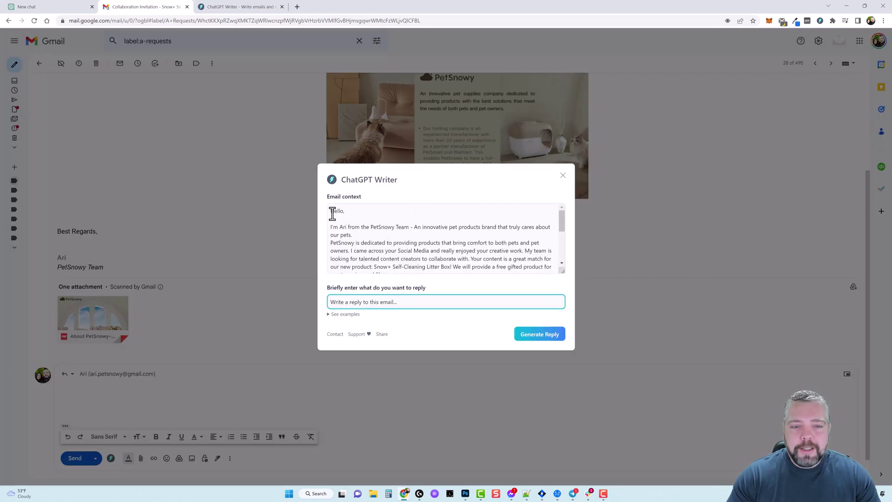
pyautogui.moveTo(330, 210); pyautogui.dragTo(424, 242)
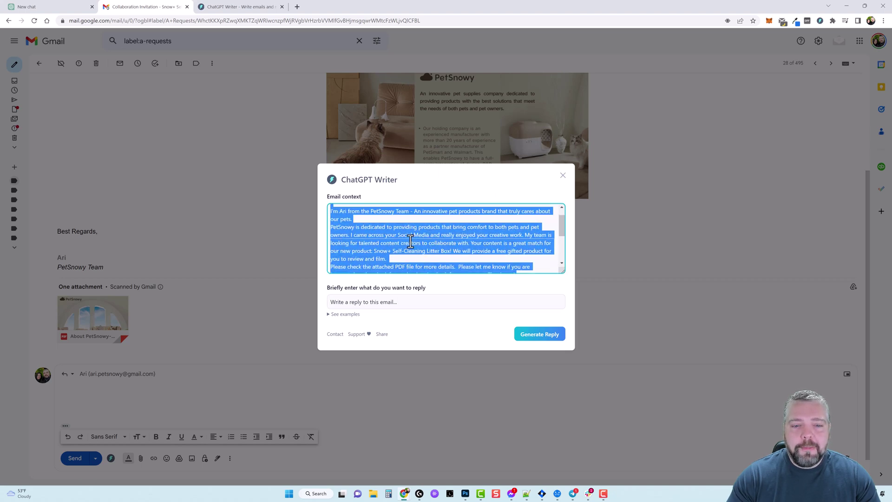
pyautogui.scroll(5, 406, 242)
pyautogui.click(411, 240)
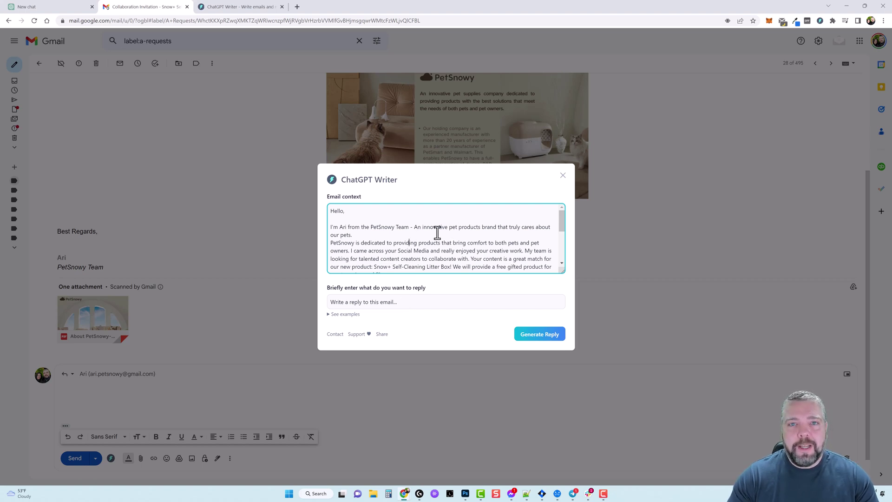
pyautogui.click(346, 315)
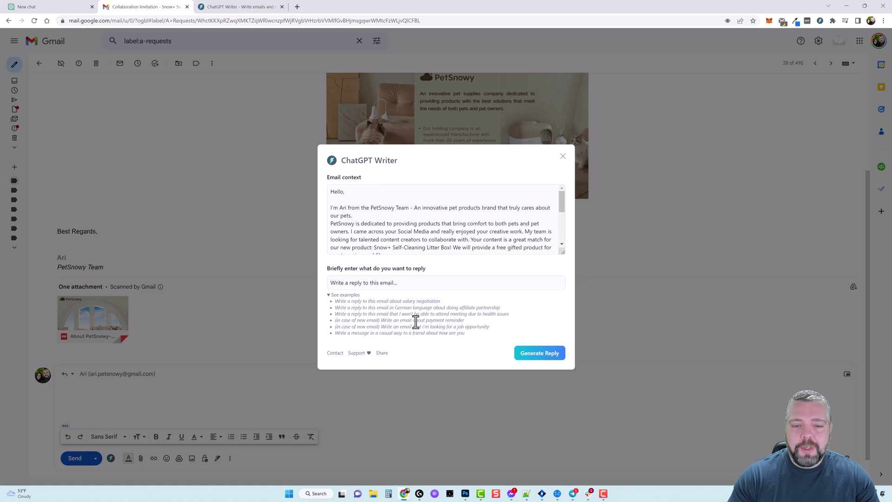
# - Paste a friendly, casual instruction: interested but backed up with videos, then generate the reply
pyautogui.click(369, 284)
pyautogui.hotkey('ctrl', 'v')
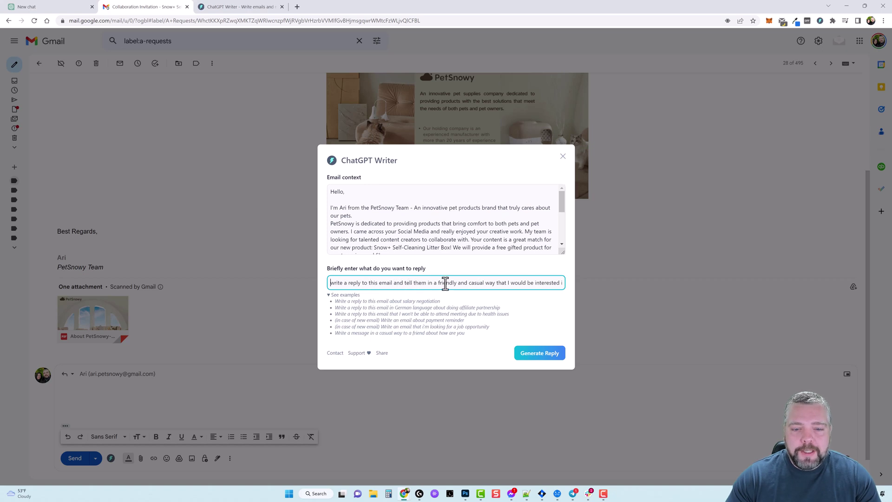
pyautogui.moveTo(521, 284); pyautogui.dragTo(564, 285)
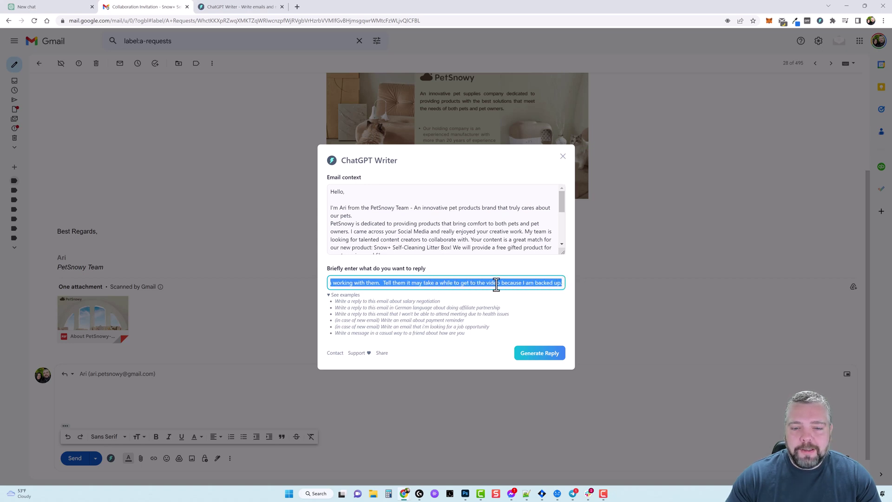
pyautogui.click(541, 357)
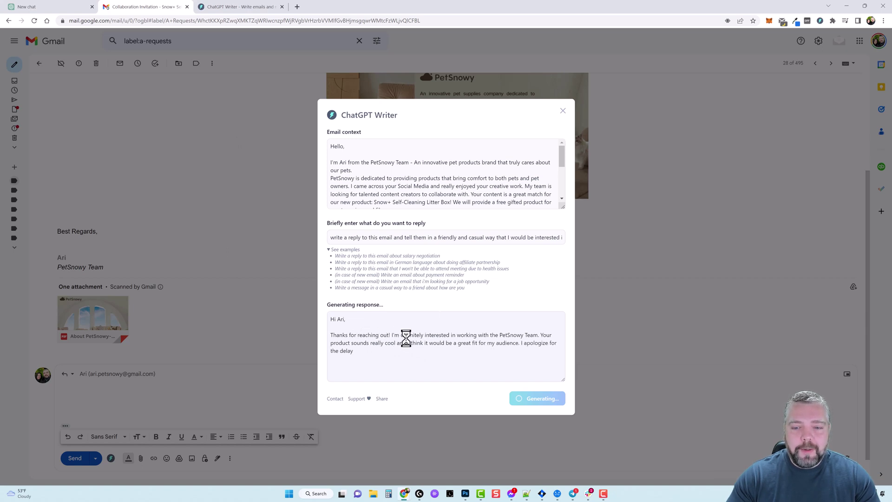
# - Enlarge the response box and hide the examples while the full reply finishes generating
pyautogui.moveTo(563, 380); pyautogui.dragTo(567, 445)
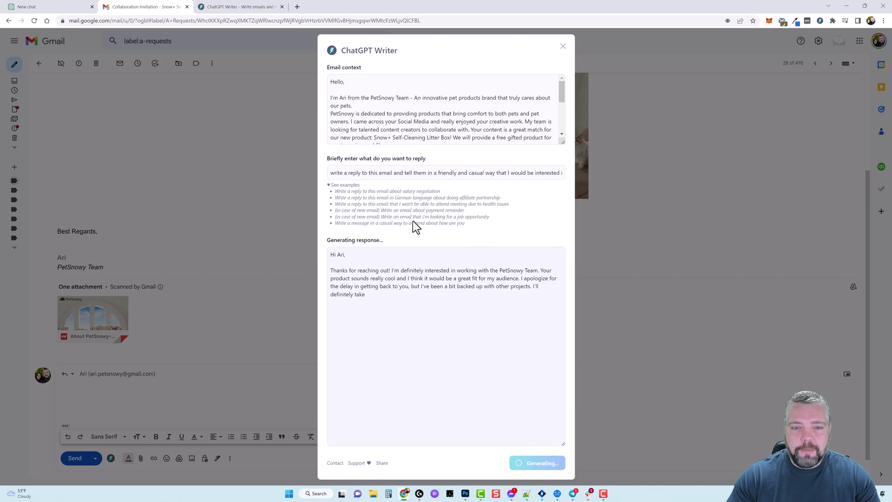
pyautogui.click(341, 185)
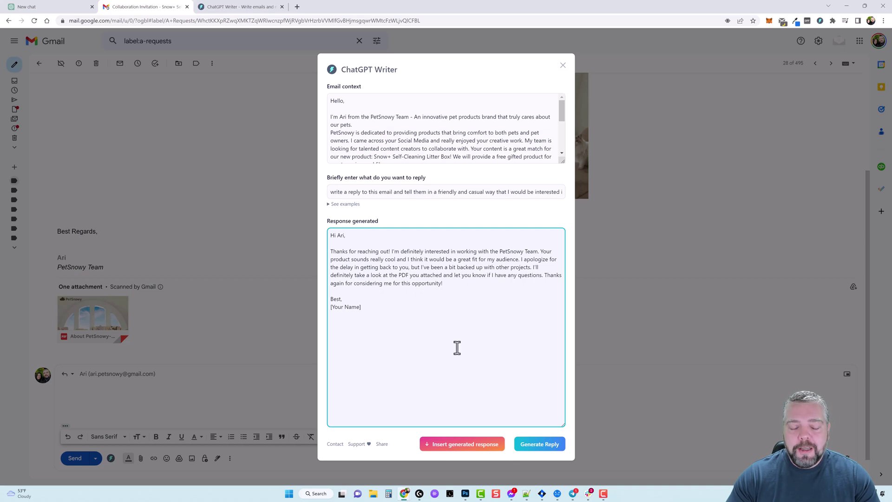
# - Insert the generated reply into the PetSnowy draft and select the [Your Name] placeholder
pyautogui.click(453, 445)
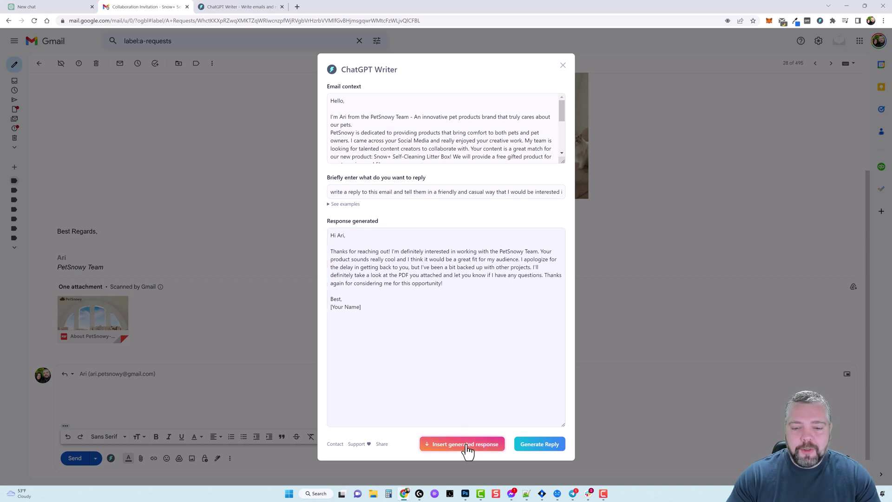
pyautogui.scroll(-1, 170, 408)
pyautogui.moveTo(89, 387); pyautogui.dragTo(55, 390)
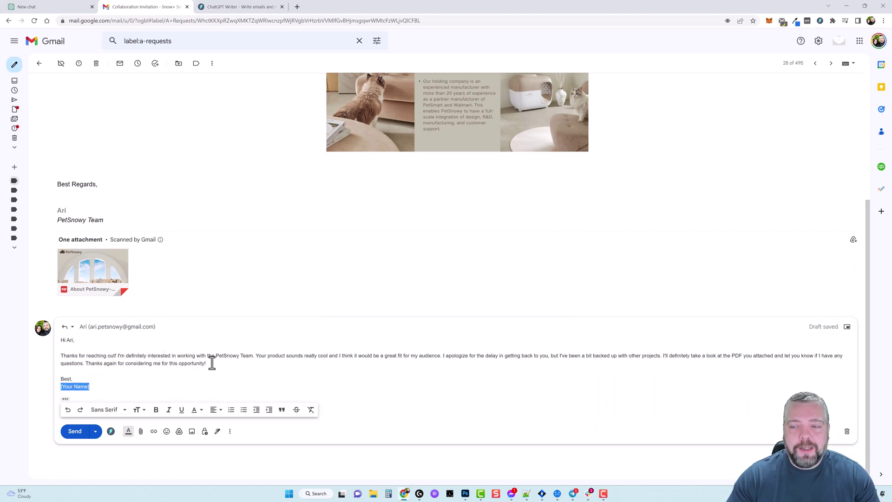
pyautogui.scroll(4, 368, 344)
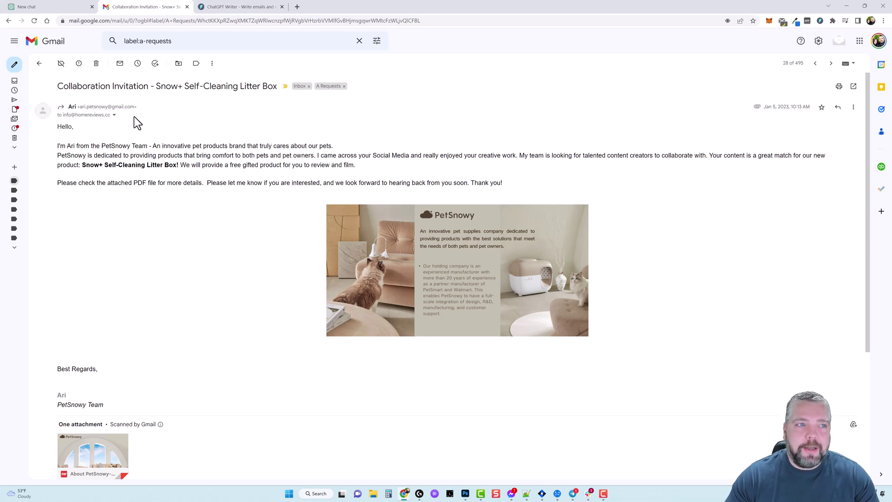
pyautogui.click(49, 6)
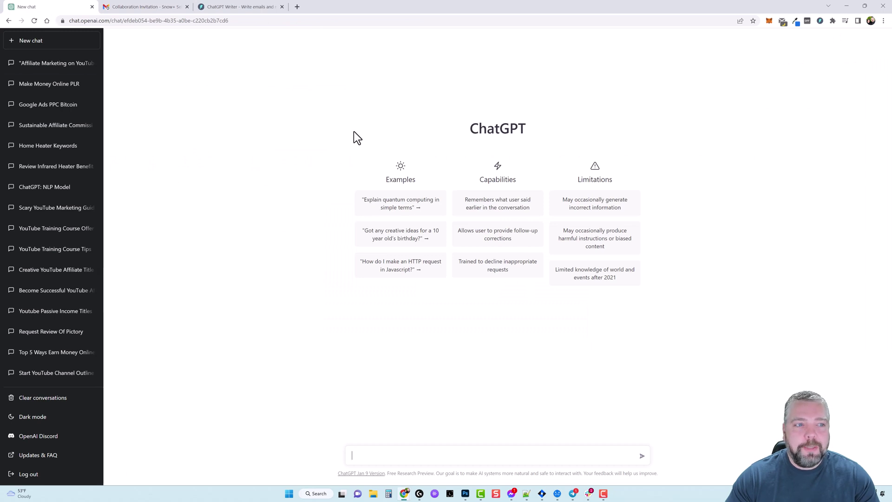
# - Reload ChatGPT, reopen the saved PetSnowy email-reply conversation, then open a new Google tab
pyautogui.click(34, 21)
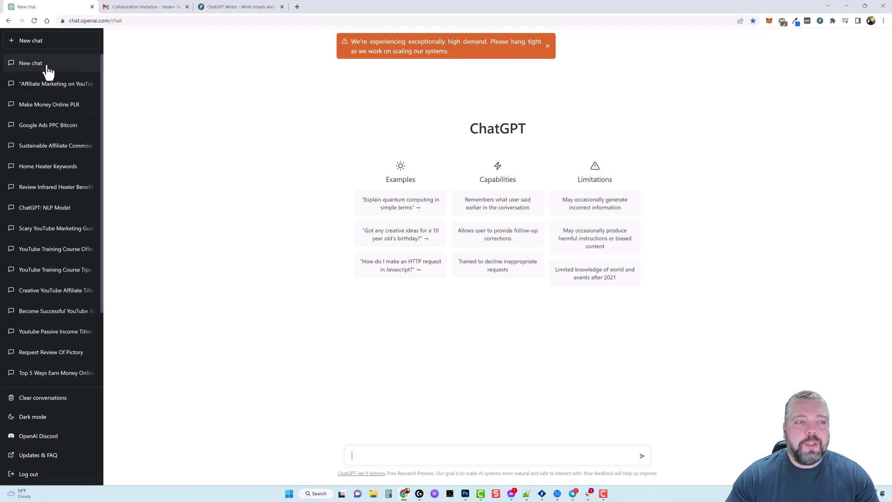
pyautogui.click(48, 72)
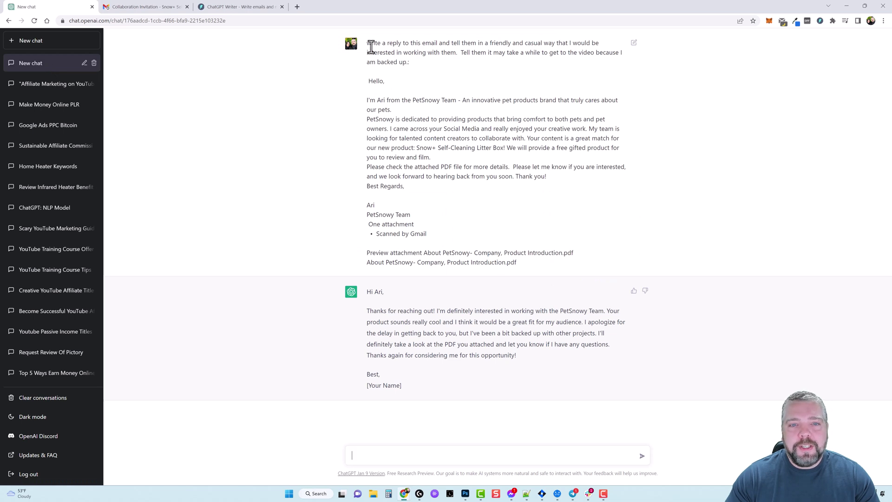
pyautogui.moveTo(367, 43); pyautogui.dragTo(410, 65)
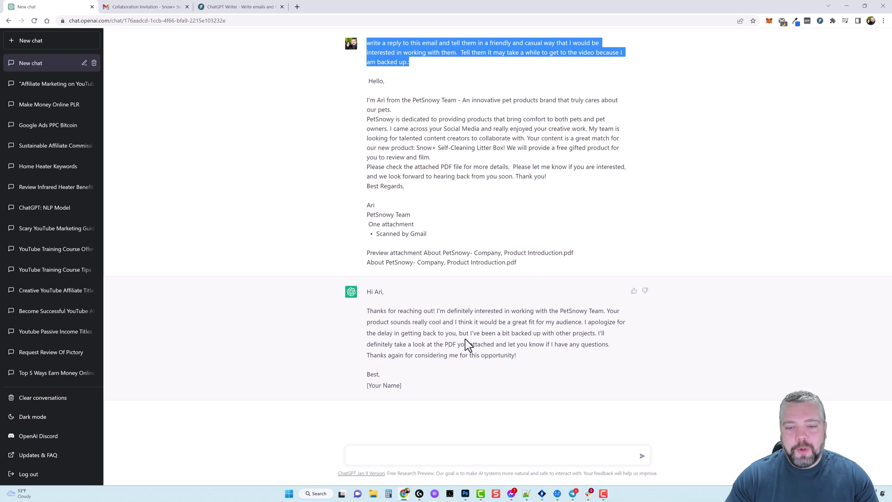
pyautogui.click(307, 339)
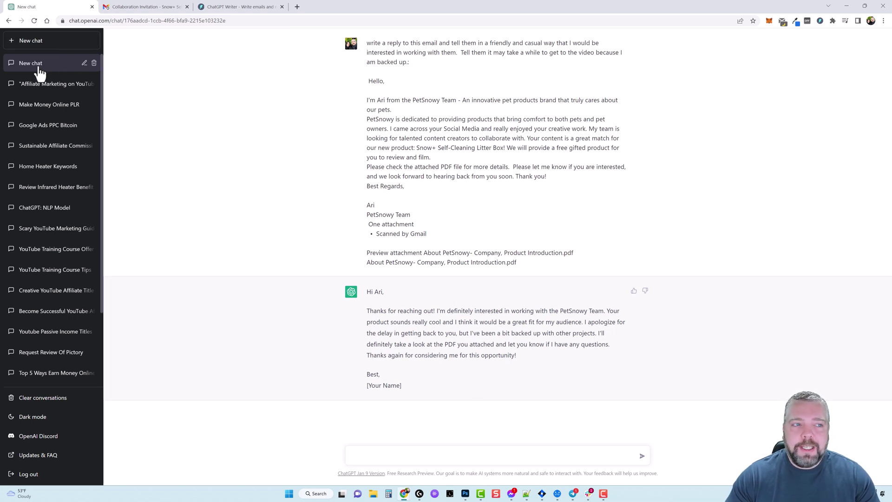
pyautogui.click(396, 456)
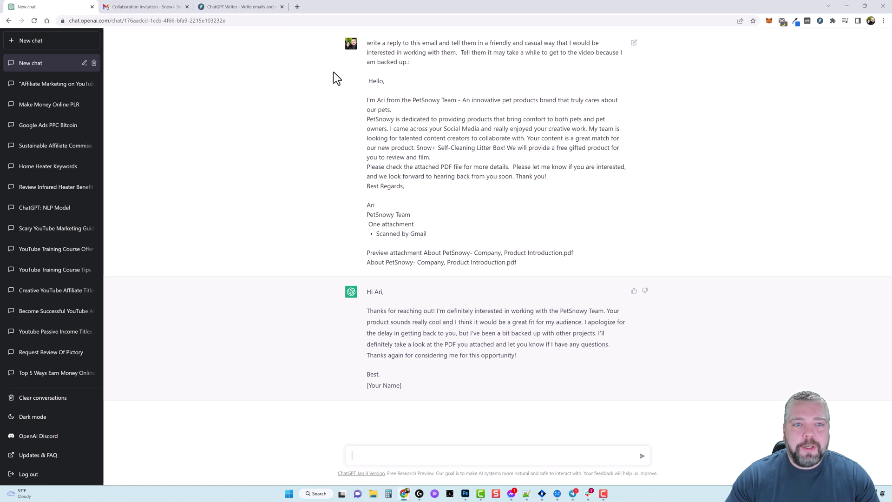
pyautogui.click(300, 11)
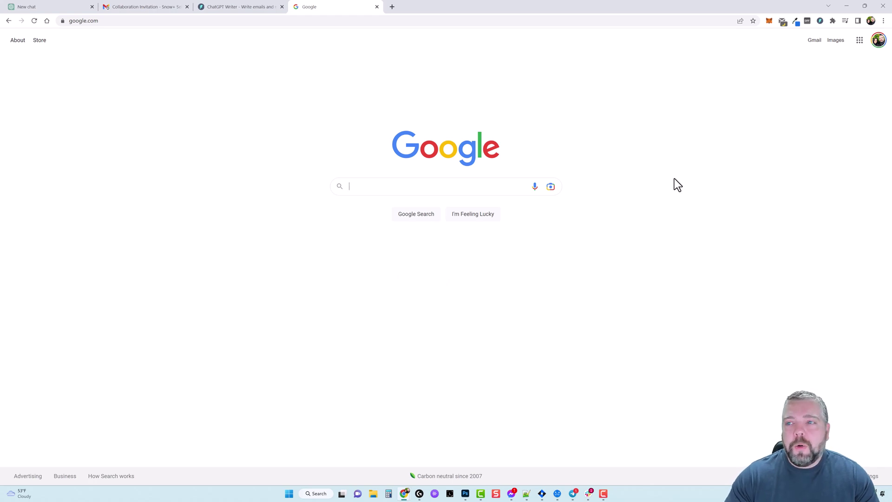
# - Open the ChatGPT Writer dialog over the Google homepage and focus the Message context box
pyautogui.click(820, 22)
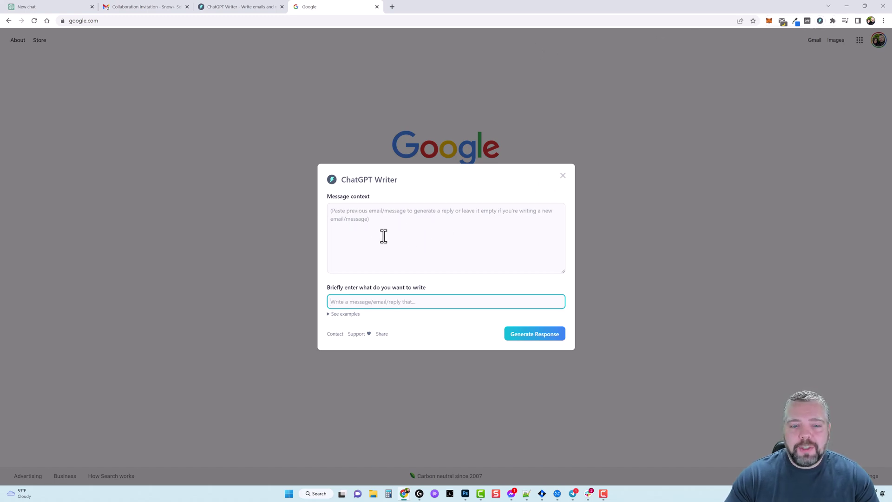
pyautogui.hotkey('shift', 'Tab')
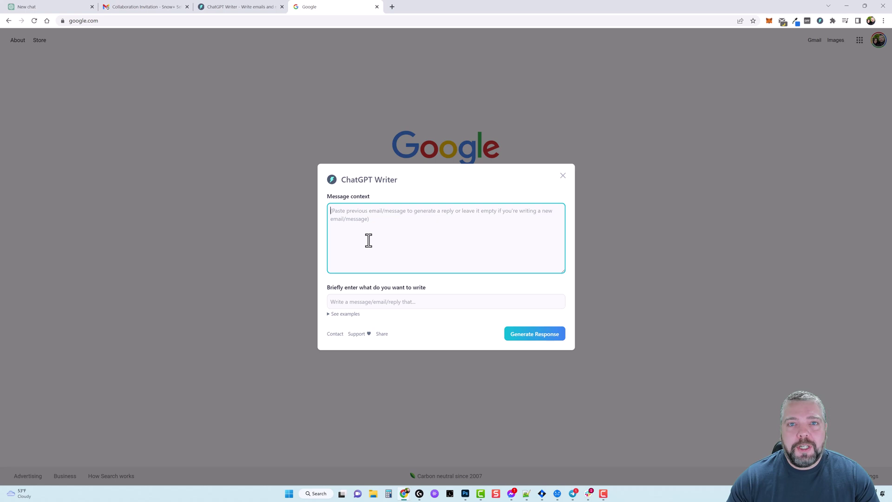
# - Paste the request for ten YouTube titles for the upcoming course and generate them
pyautogui.click(349, 303)
pyautogui.write('give me 10 titles for a youtube video about a new youtube course I am releasing in a month')
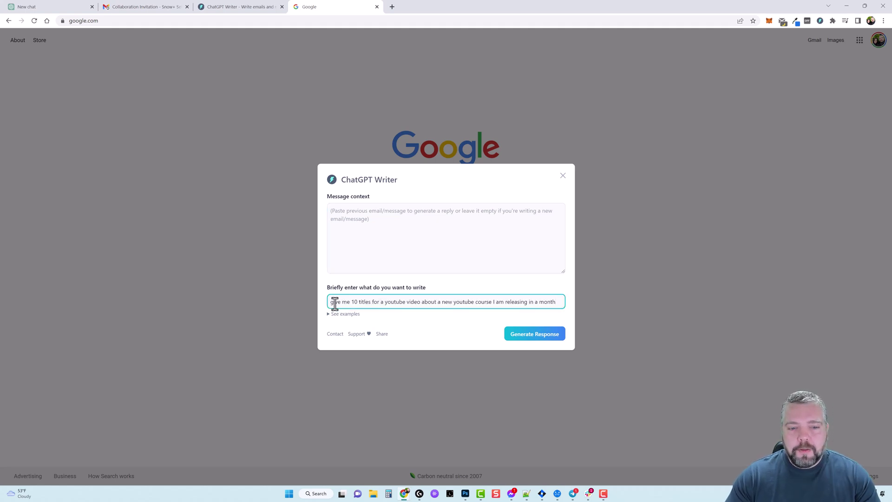
pyautogui.moveTo(331, 302); pyautogui.dragTo(361, 307)
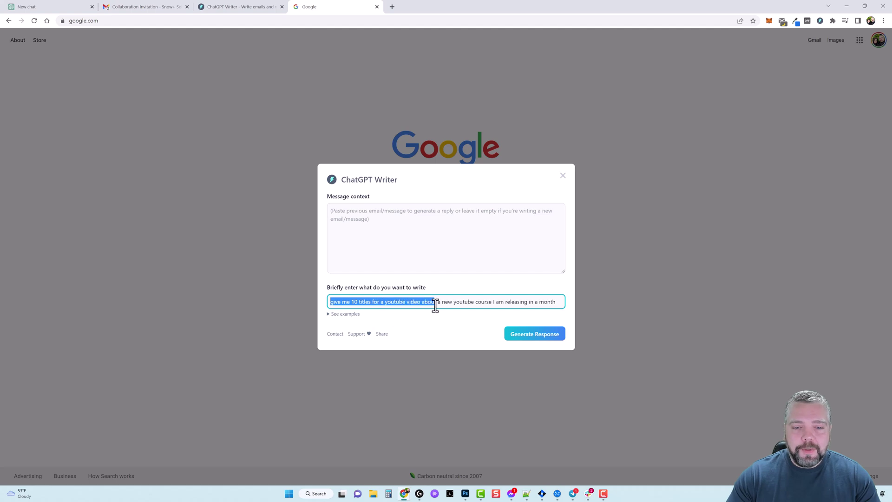
pyautogui.moveTo(435, 305); pyautogui.dragTo(560, 302)
pyautogui.click(560, 303)
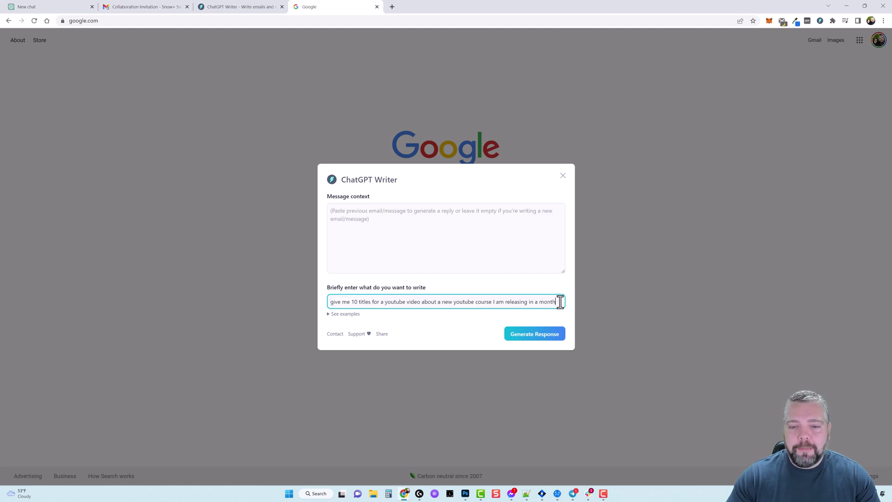
pyautogui.click(538, 334)
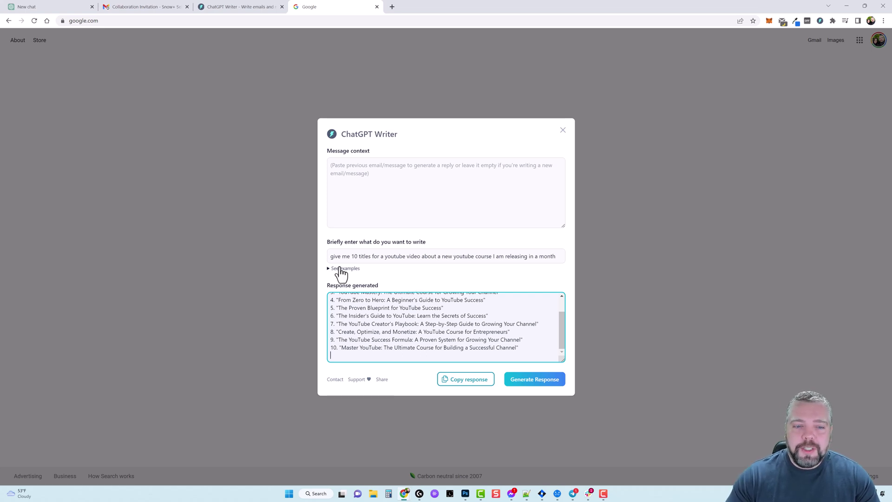
# - Trim the instruction down to just 'give me'
pyautogui.moveTo(350, 257); pyautogui.dragTo(575, 254)
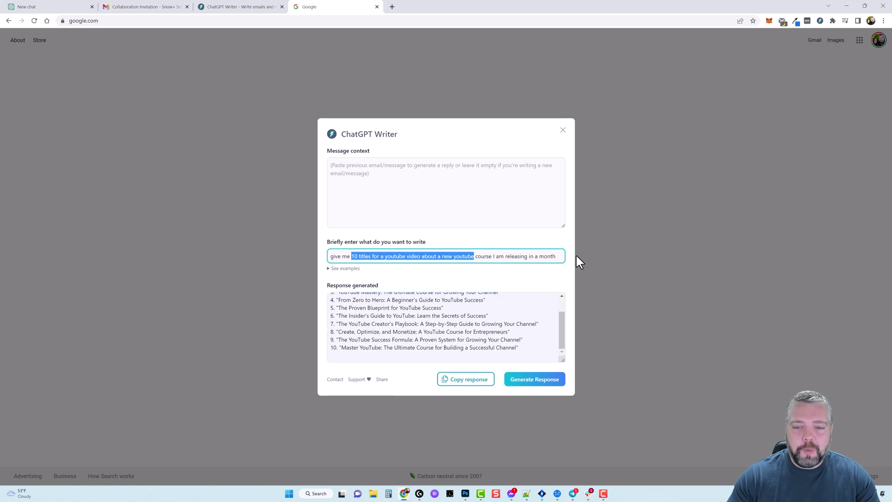
pyautogui.moveTo(352, 256); pyautogui.dragTo(558, 262)
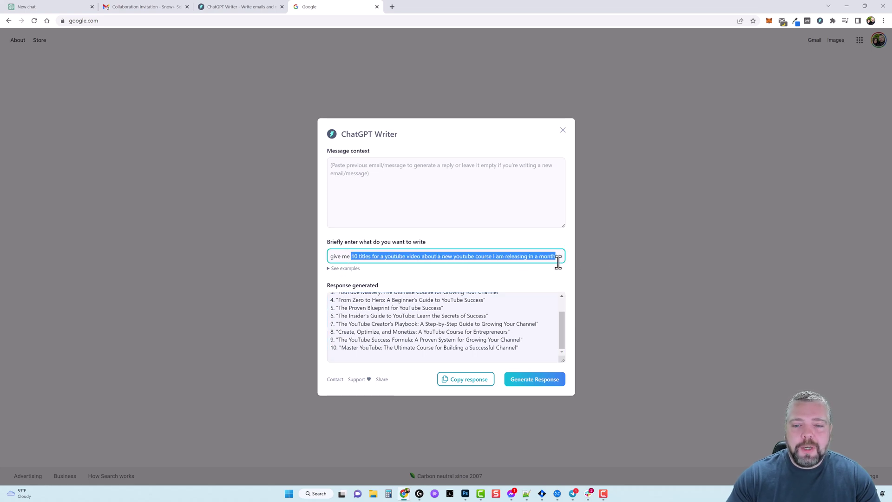
pyautogui.press('BackSpace')
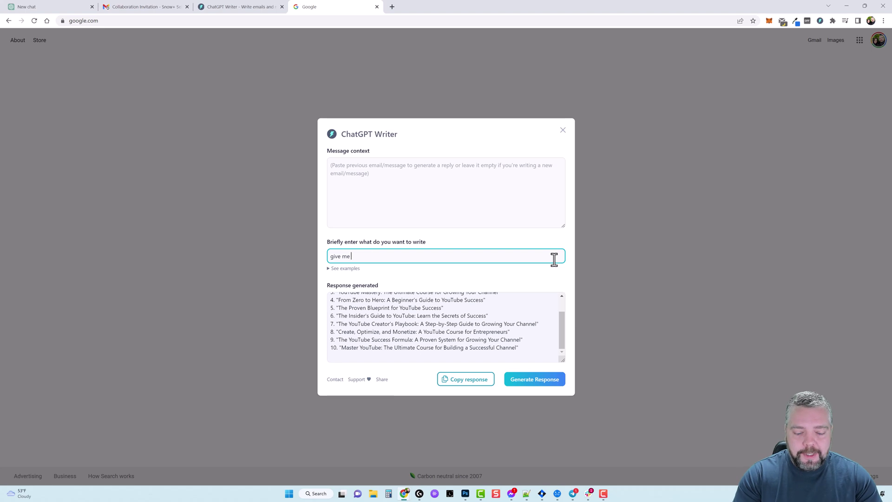
# - Replace the instruction with the Twitter post request and generate a tweet announcing the YouTube course
pyautogui.hotkey('ctrl', 'a')
pyautogui.hotkey('ctrl', 'v')
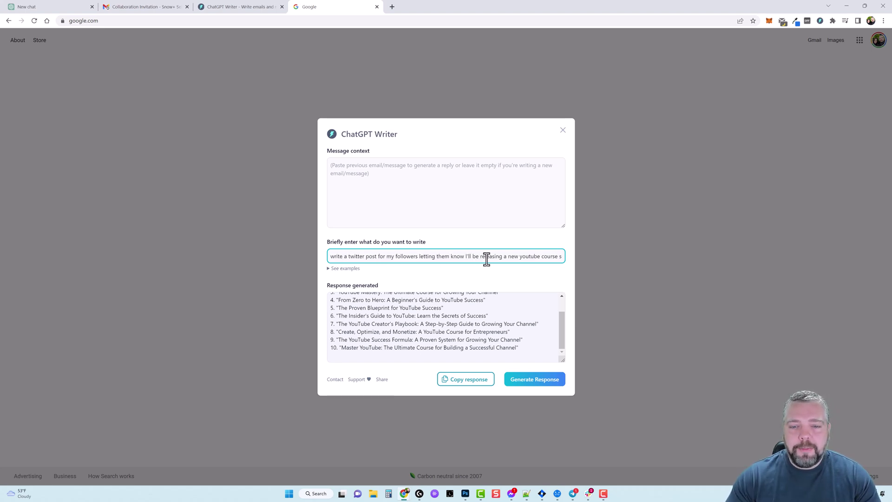
pyautogui.moveTo(480, 256); pyautogui.dragTo(552, 258)
pyautogui.click(546, 256)
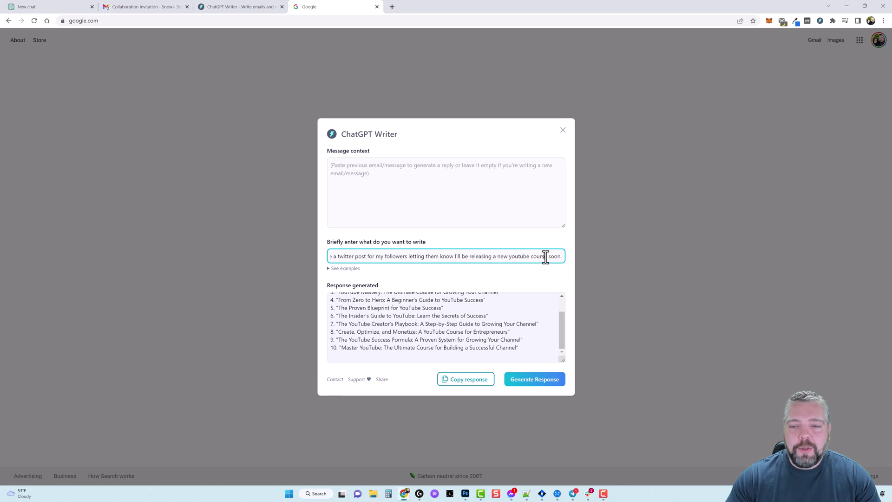
pyautogui.click(534, 380)
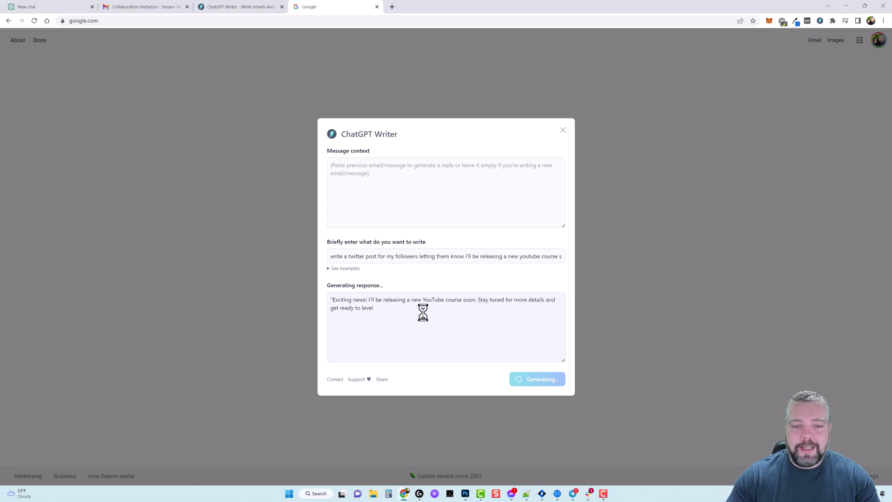
# - Review the tweet's hashtags, close the assistant, and return to the ChatGPT Writer website
pyautogui.moveTo(330, 256); pyautogui.dragTo(377, 258)
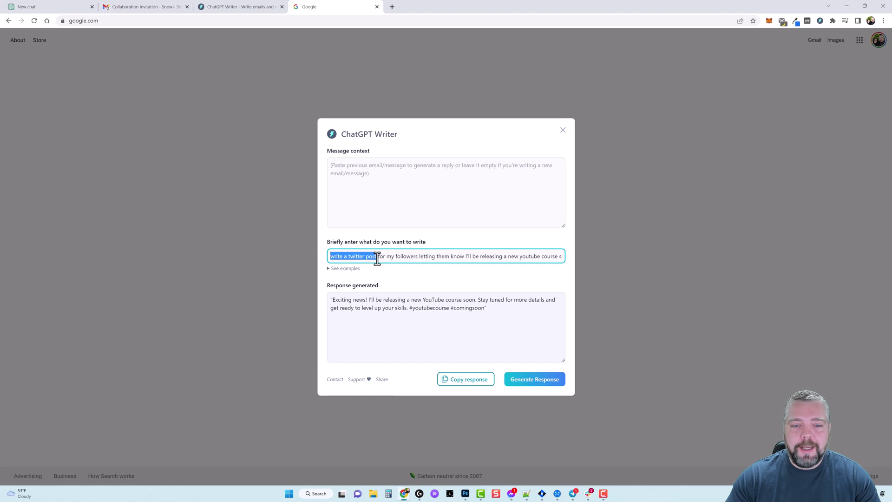
pyautogui.moveTo(410, 308); pyautogui.dragTo(484, 313)
pyautogui.click(487, 317)
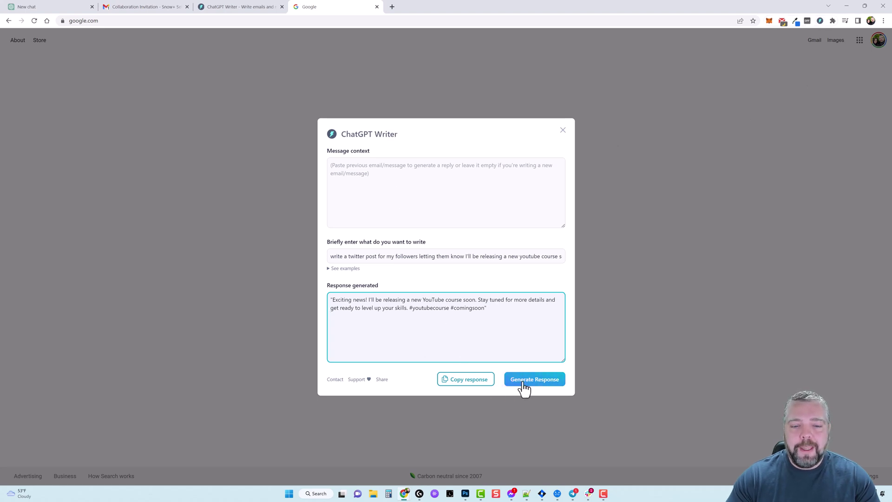
pyautogui.click(562, 130)
pyautogui.click(231, 9)
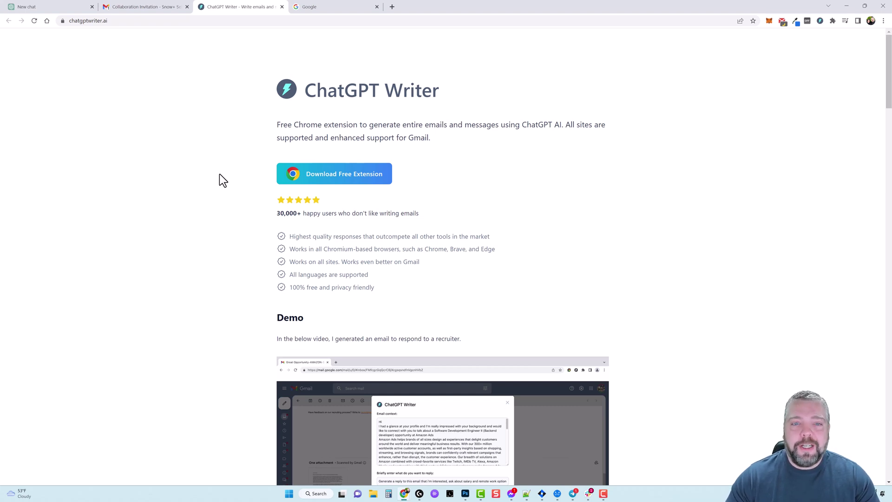
# - Go back to the ChatGPT 'New chat' tab showing the casual PetSnowy collaboration reply
pyautogui.hotkey('ctrl', '1')
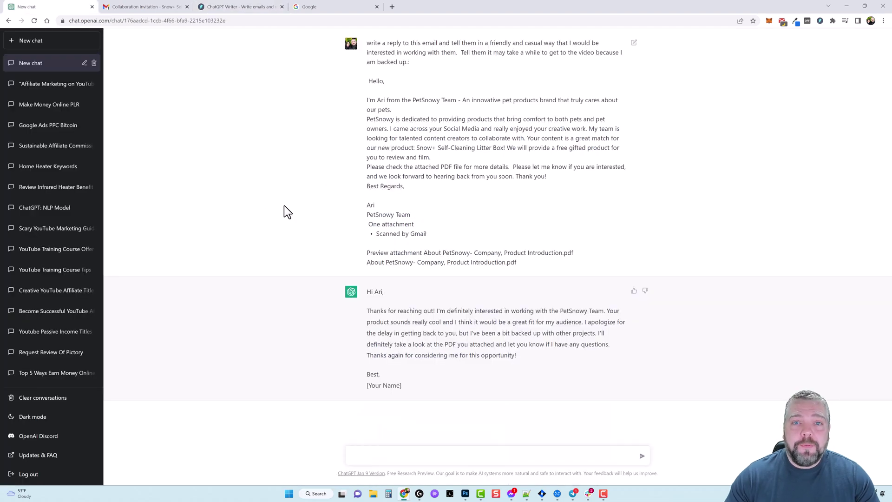